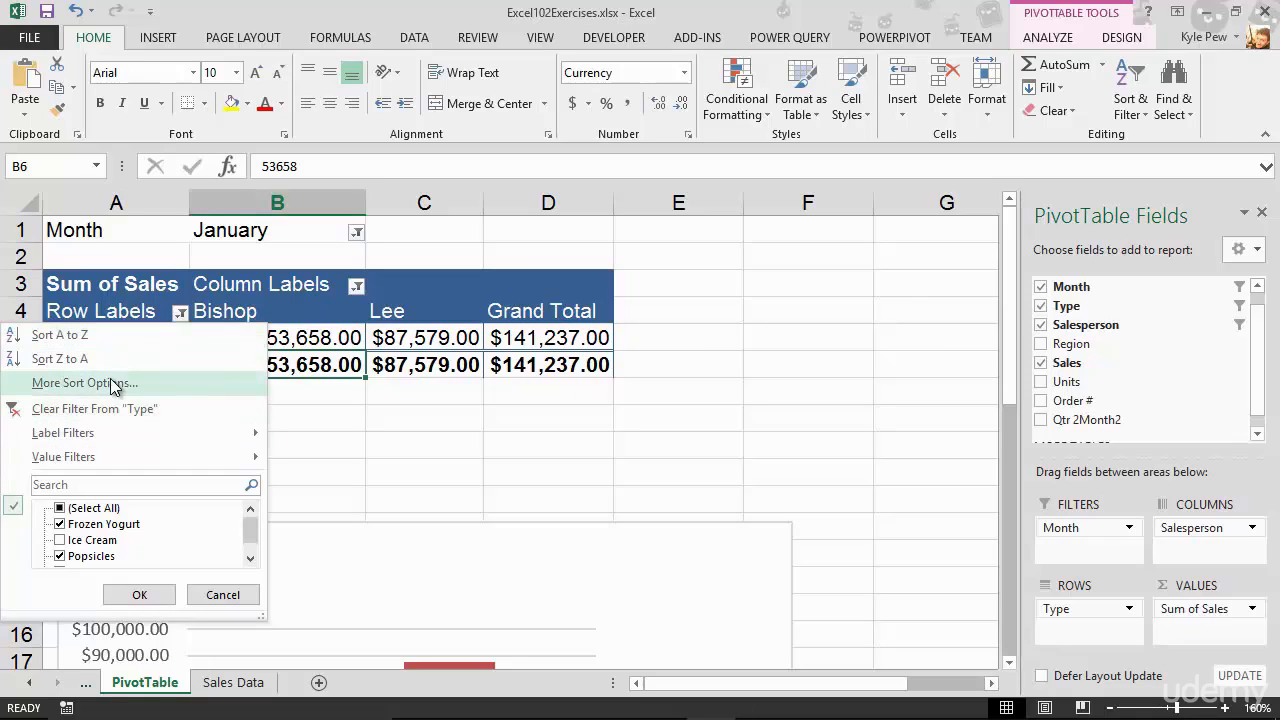
Clear the pivot table's Type and Salesperson filters and set the Month report filter to (All).
click(80, 408)
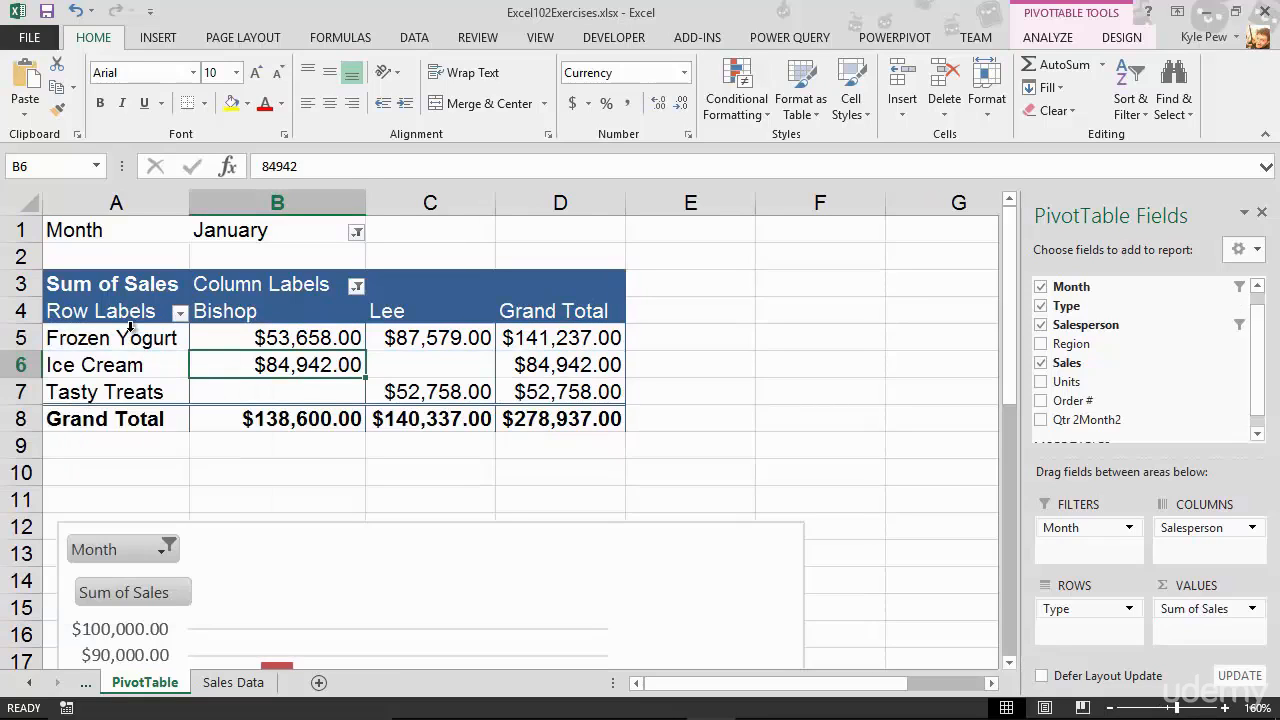
click(356, 286)
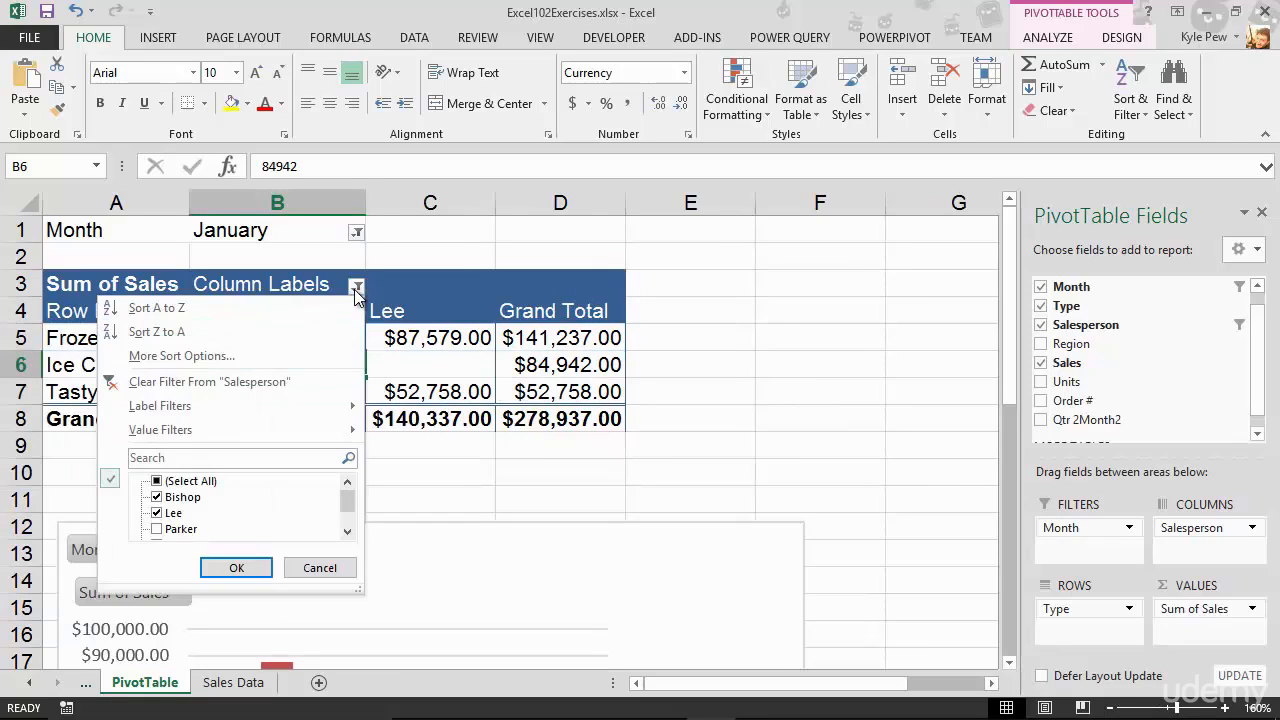
click(248, 381)
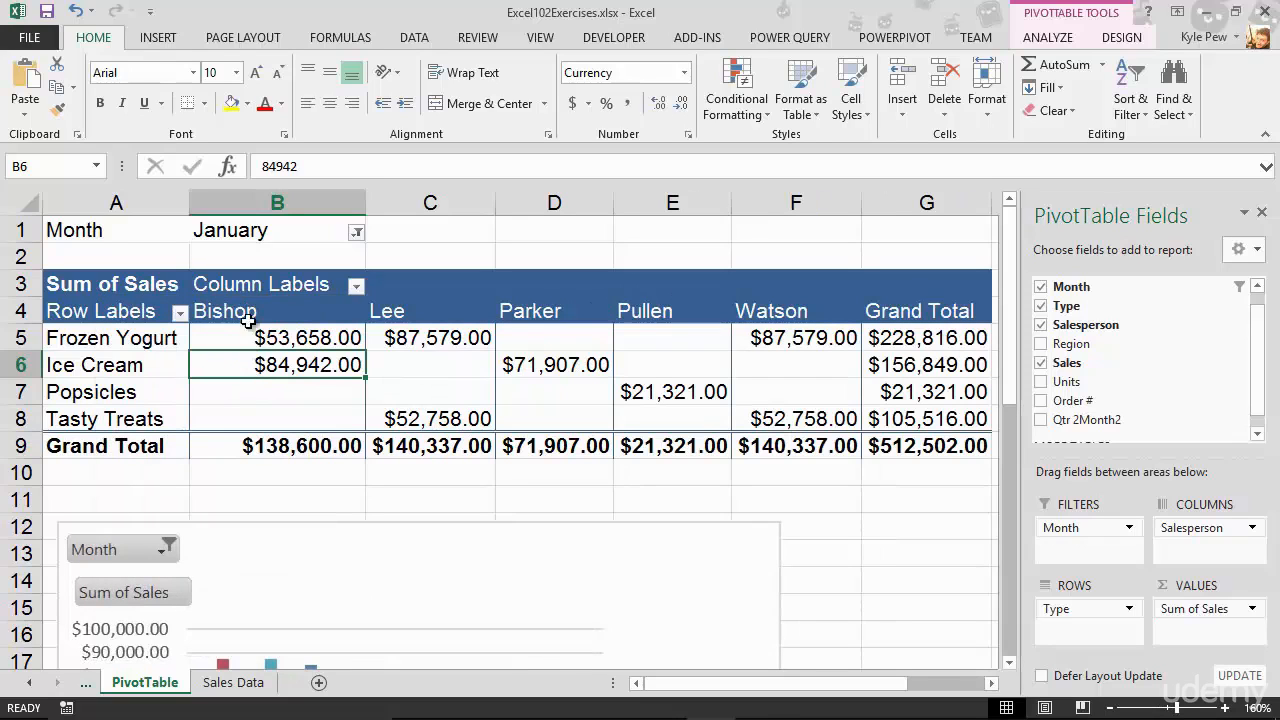
click(355, 235)
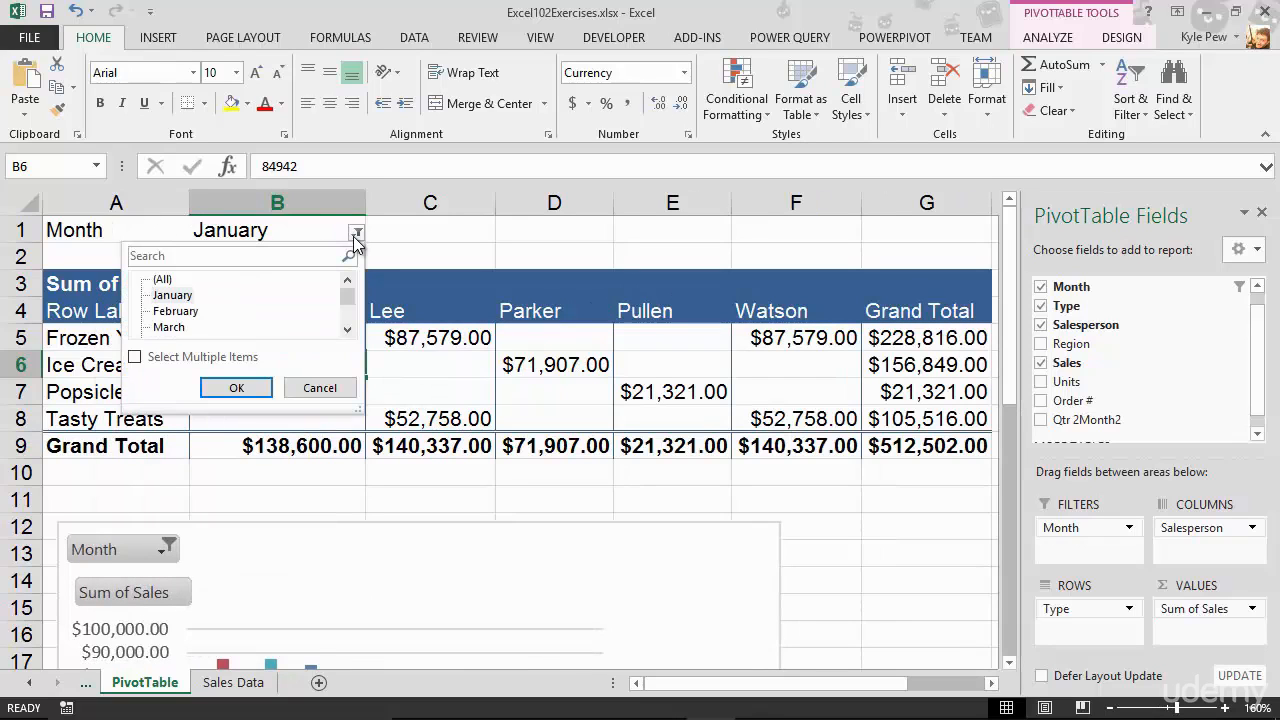
click(162, 280)
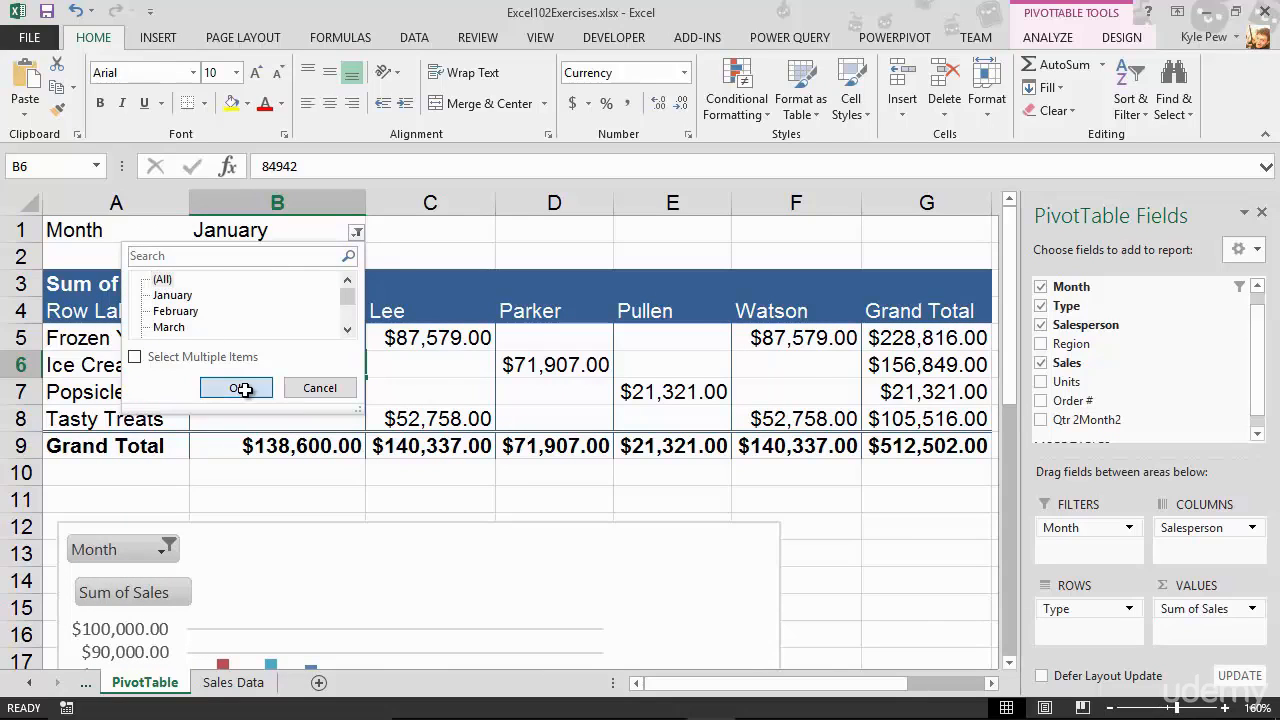
click(244, 389)
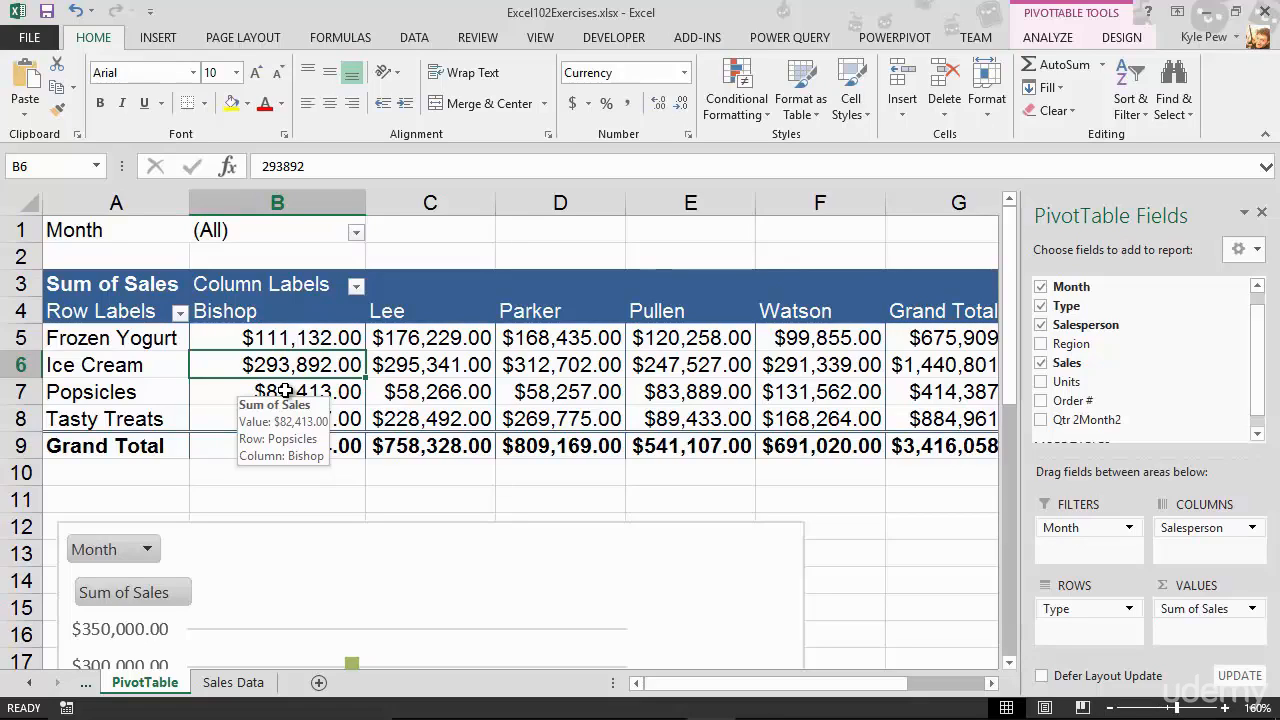
Insert a slicer for the Region field and place it to the right of the pivot table's data, around columns G and H.
click(396, 342)
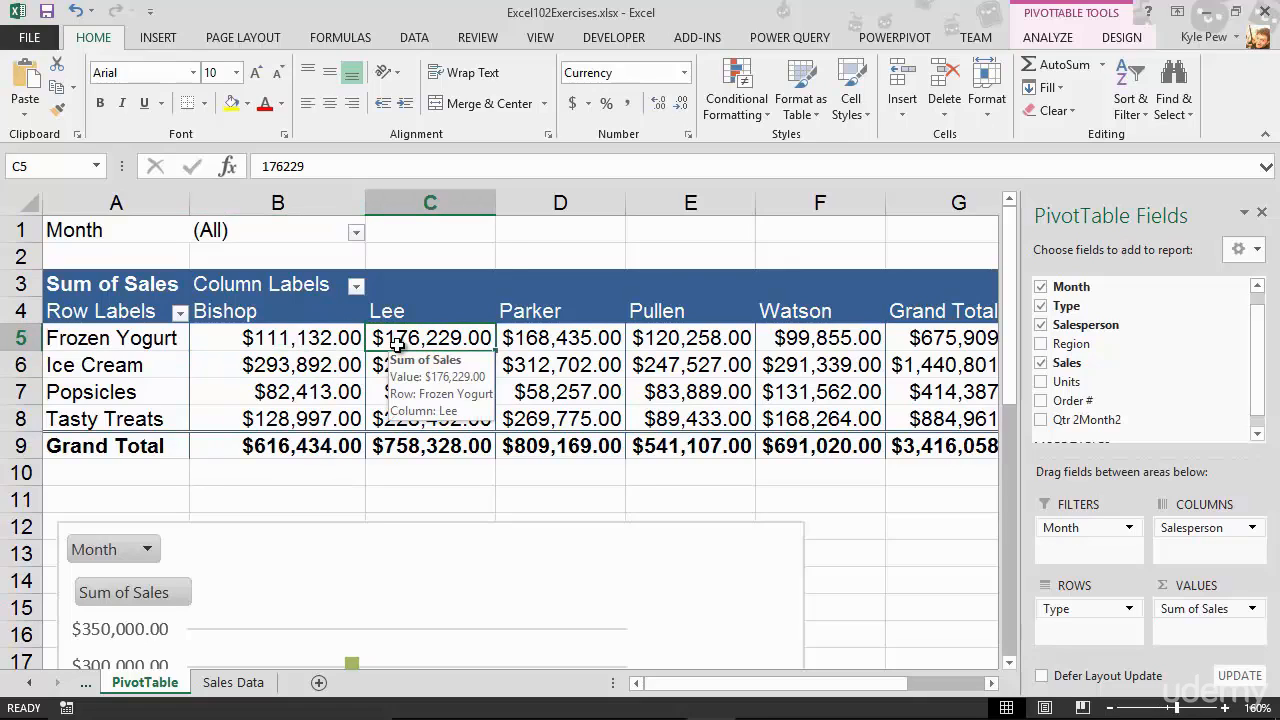
click(1035, 40)
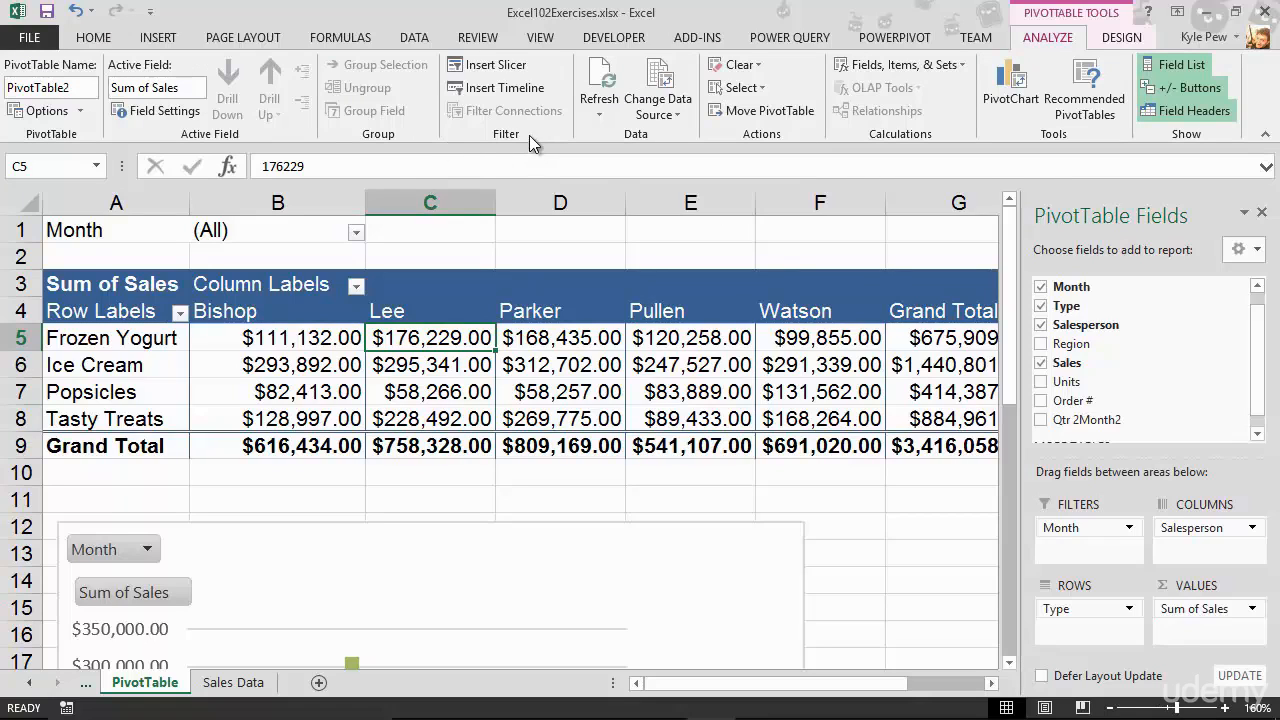
click(503, 76)
drag(715, 137, 638, 185)
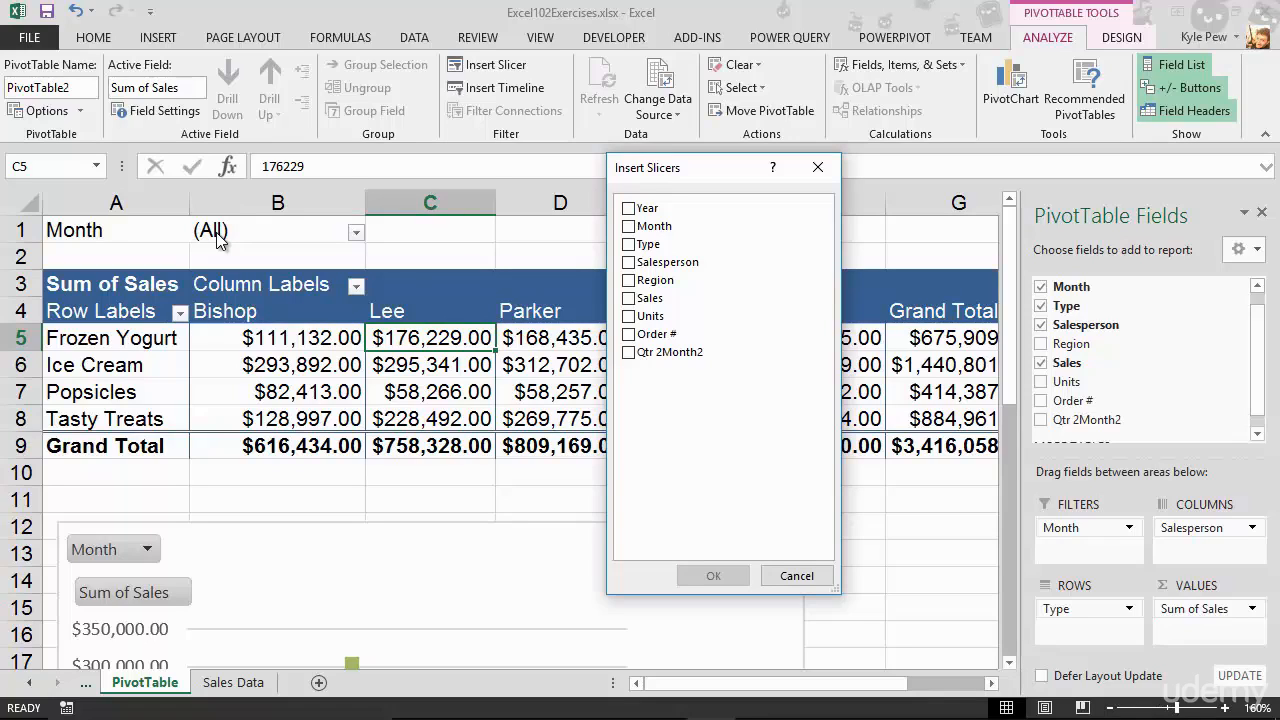
click(628, 281)
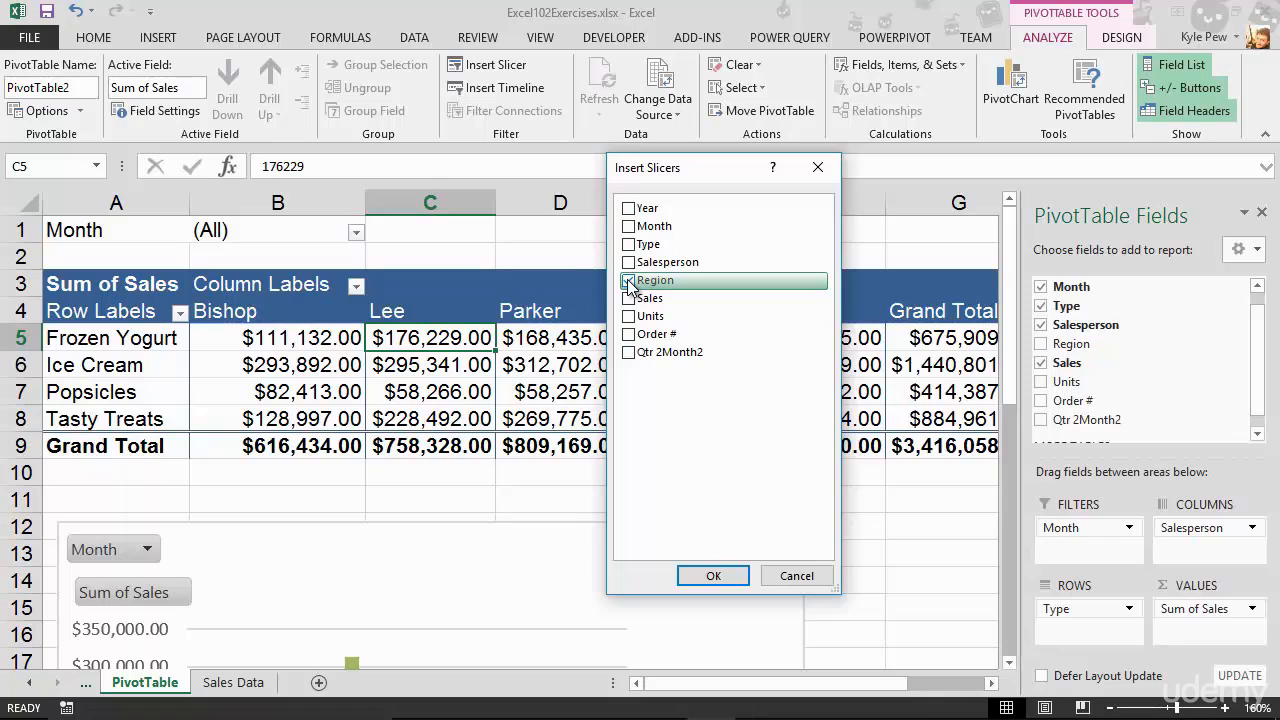
click(716, 573)
drag(545, 270, 1062, 250)
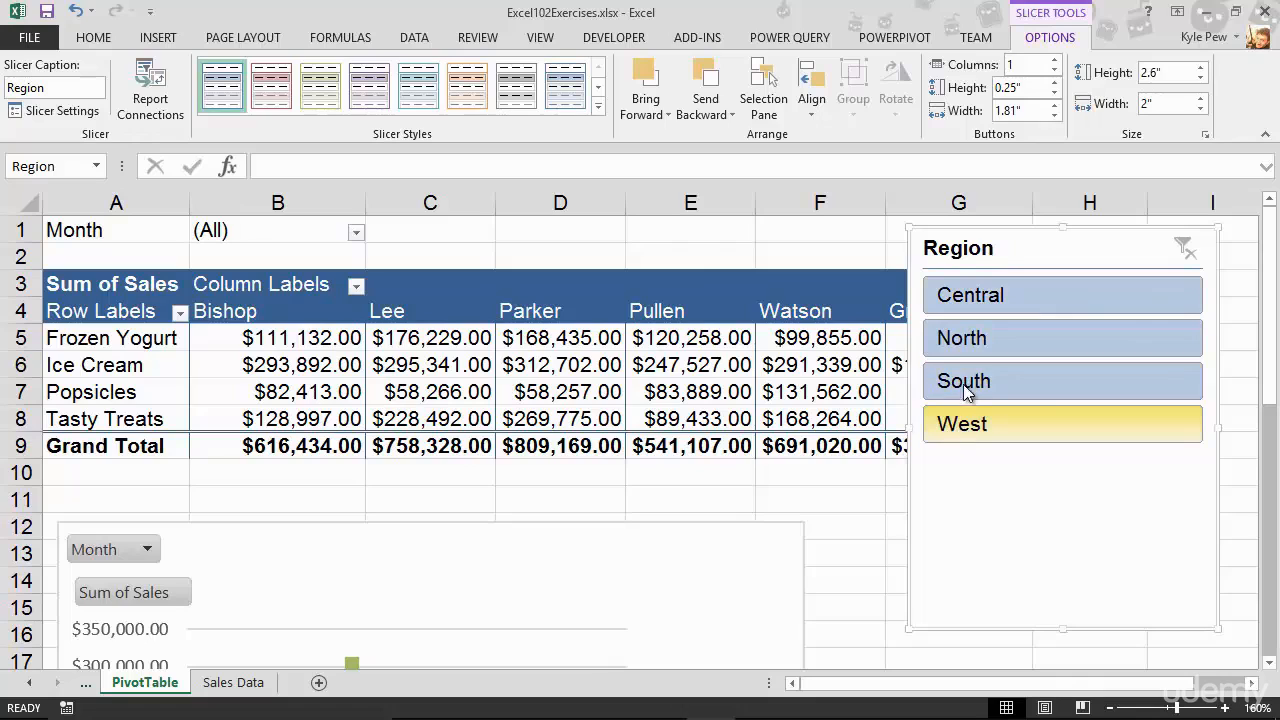
Filter by region North, by West, and finally by Central and South together, and move the Region slicer slightly closer to the pivot table.
click(962, 340)
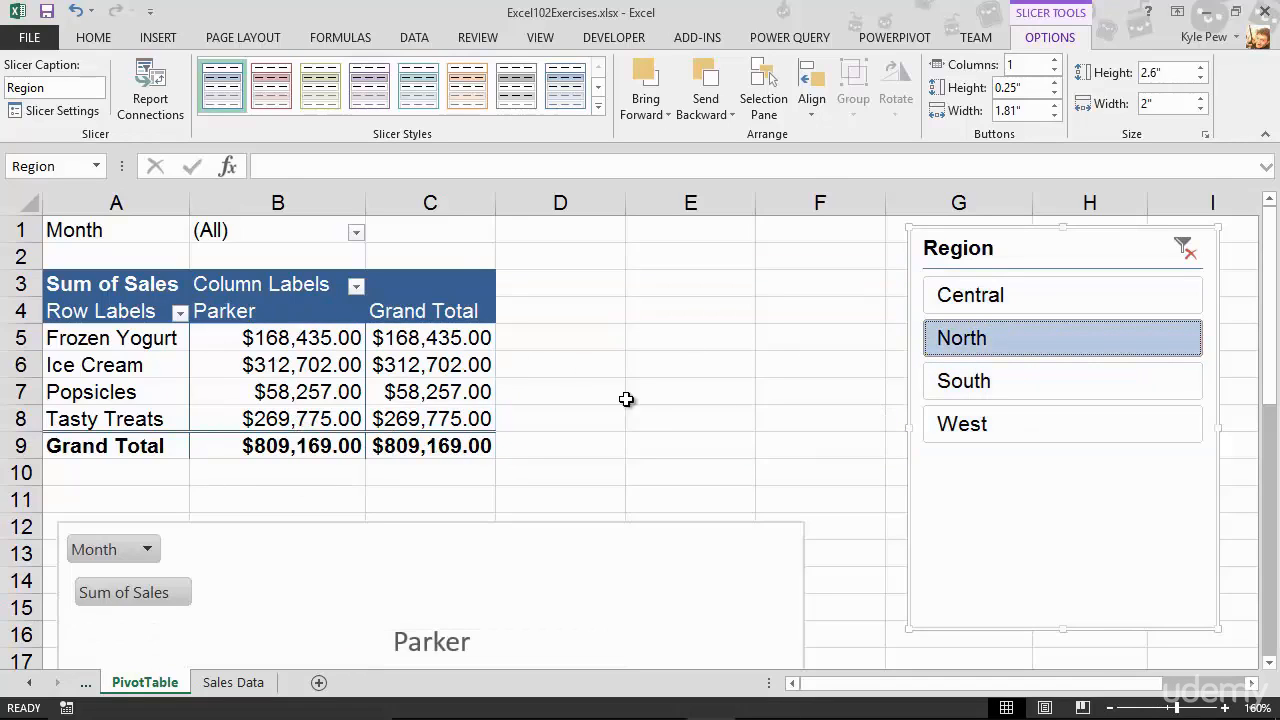
click(961, 434)
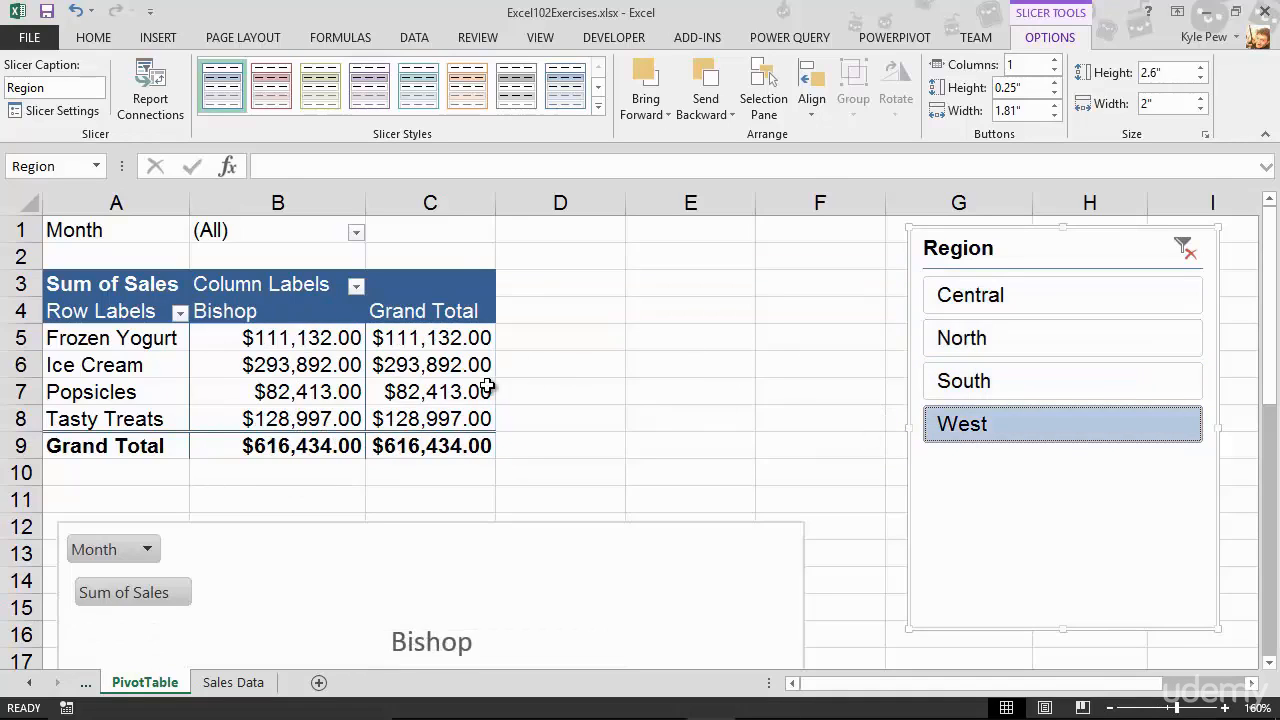
click(980, 296)
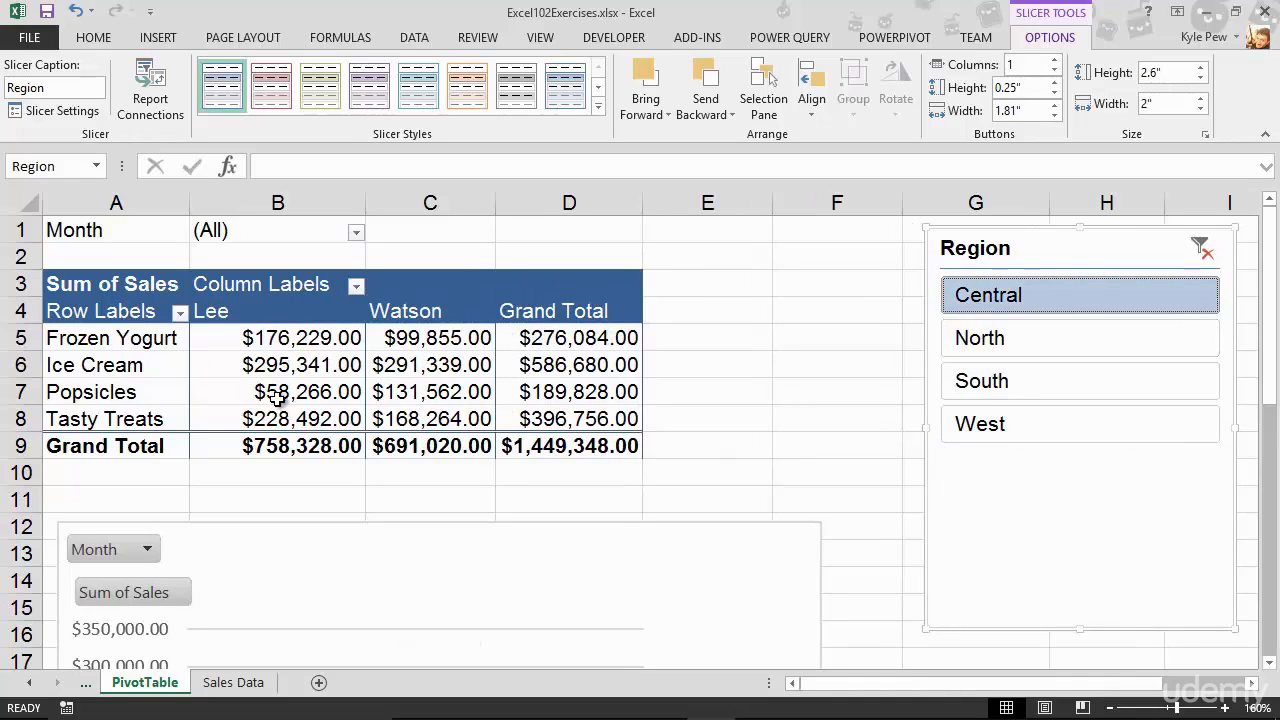
mouse_move(361, 425)
ctrl+click(977, 390)
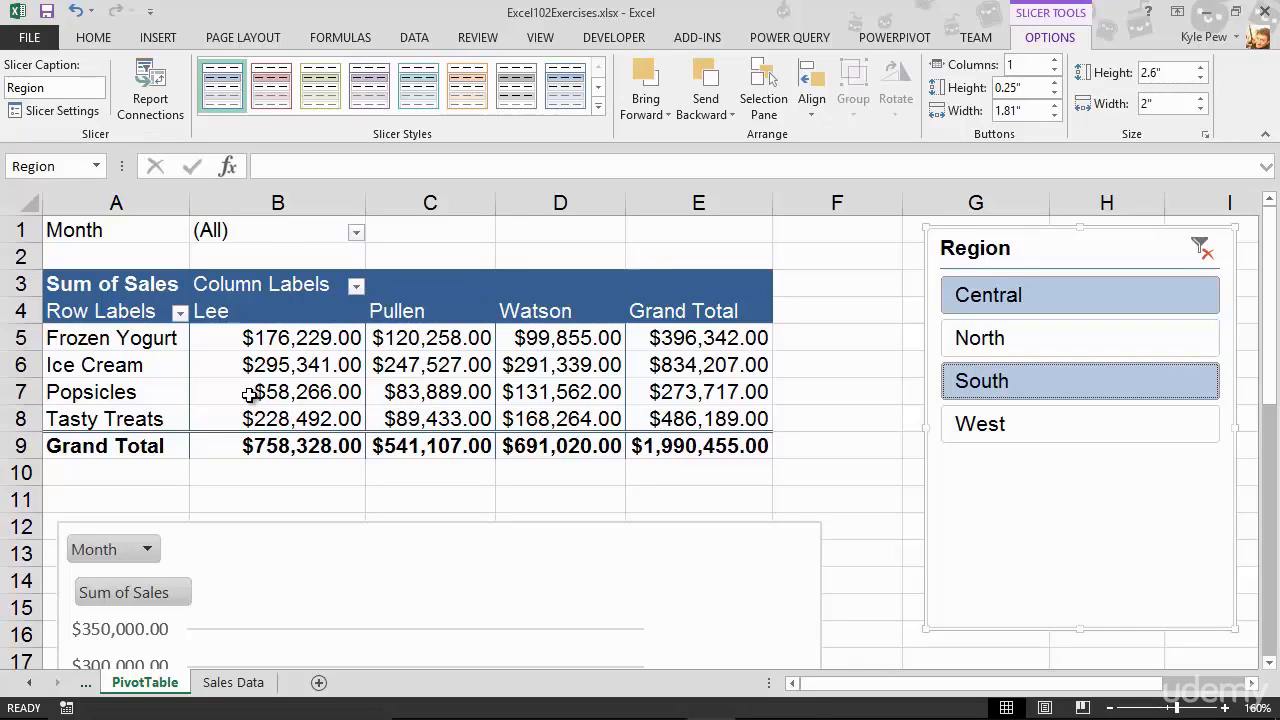
drag(1037, 249, 997, 253)
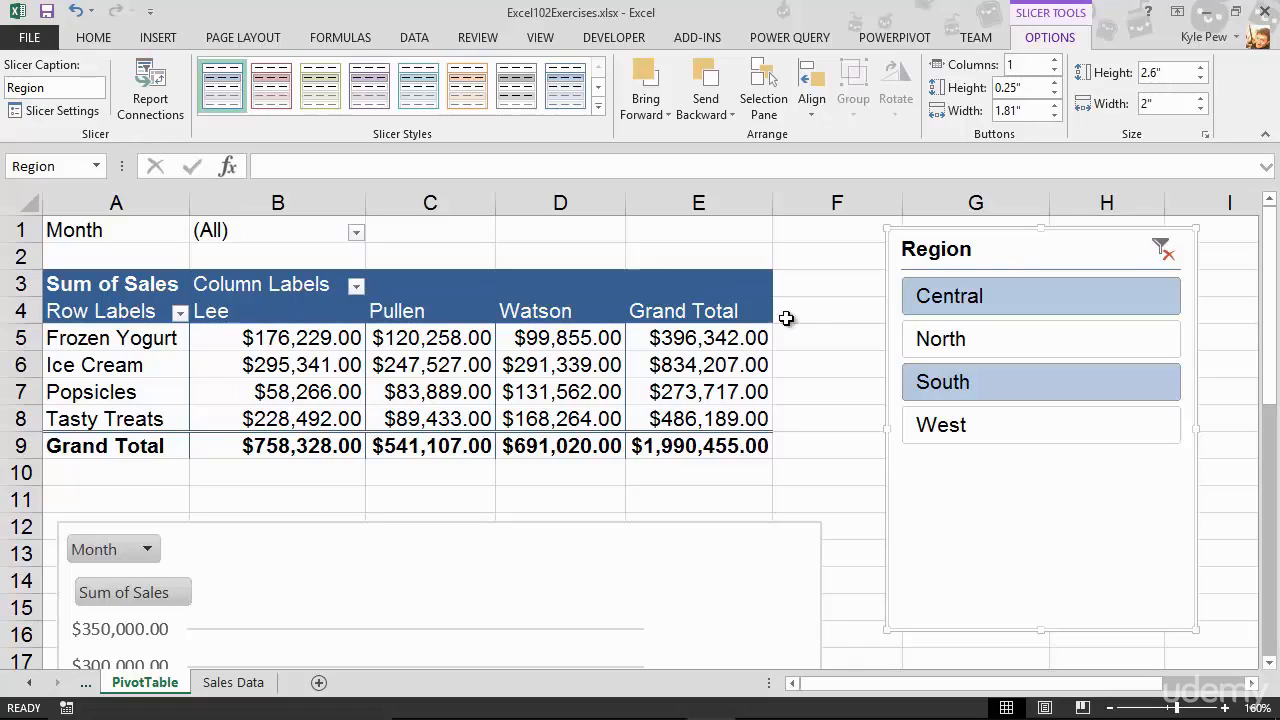
Insert a second slicer for the pivot table based on the Year field.
click(325, 367)
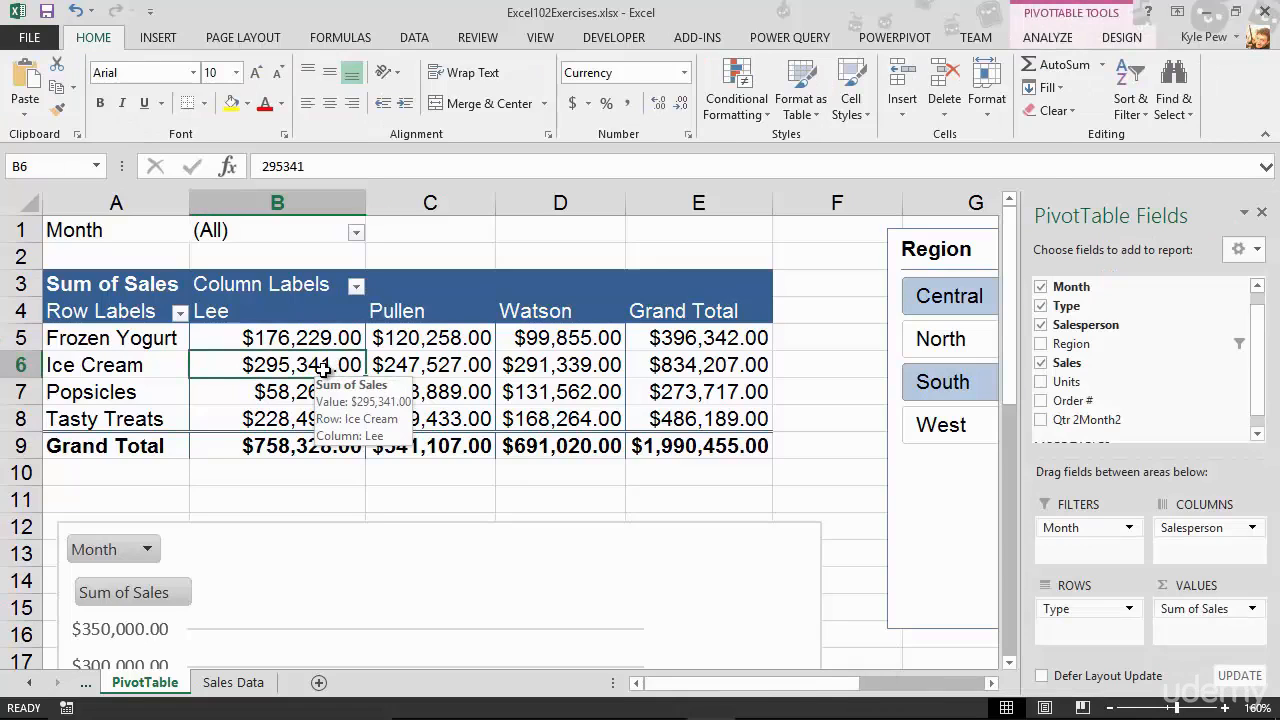
click(1046, 42)
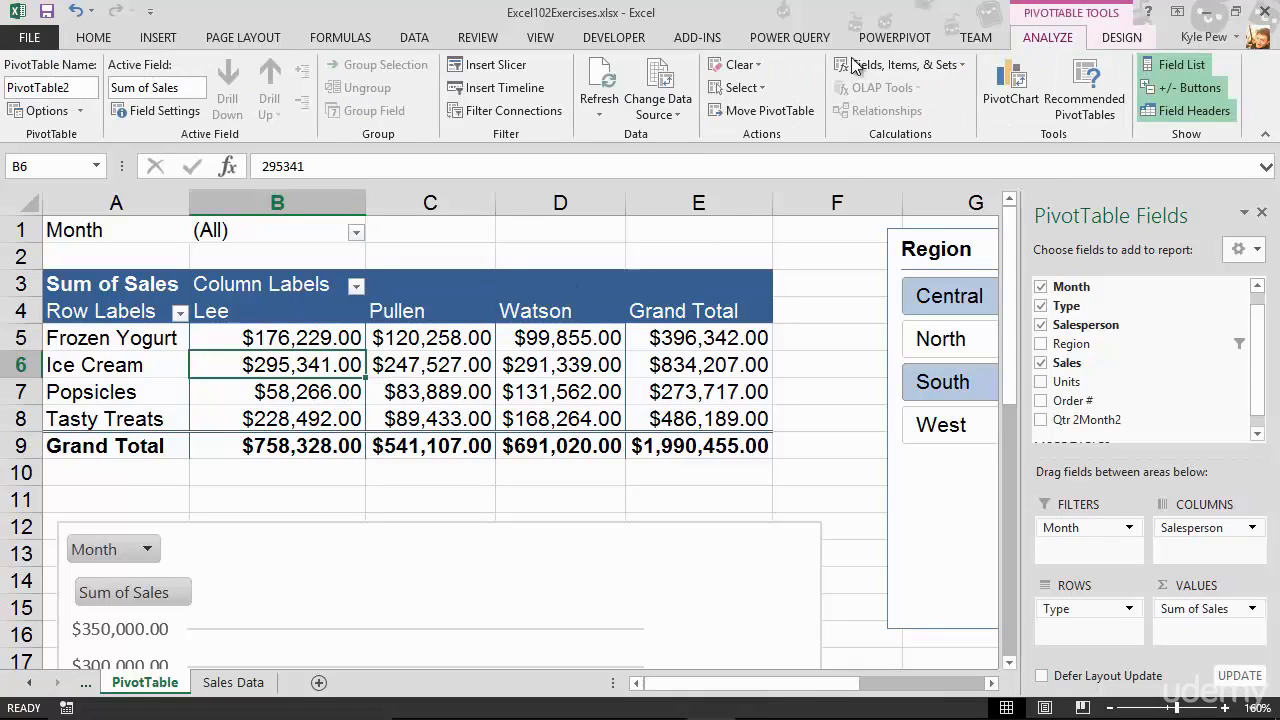
click(513, 68)
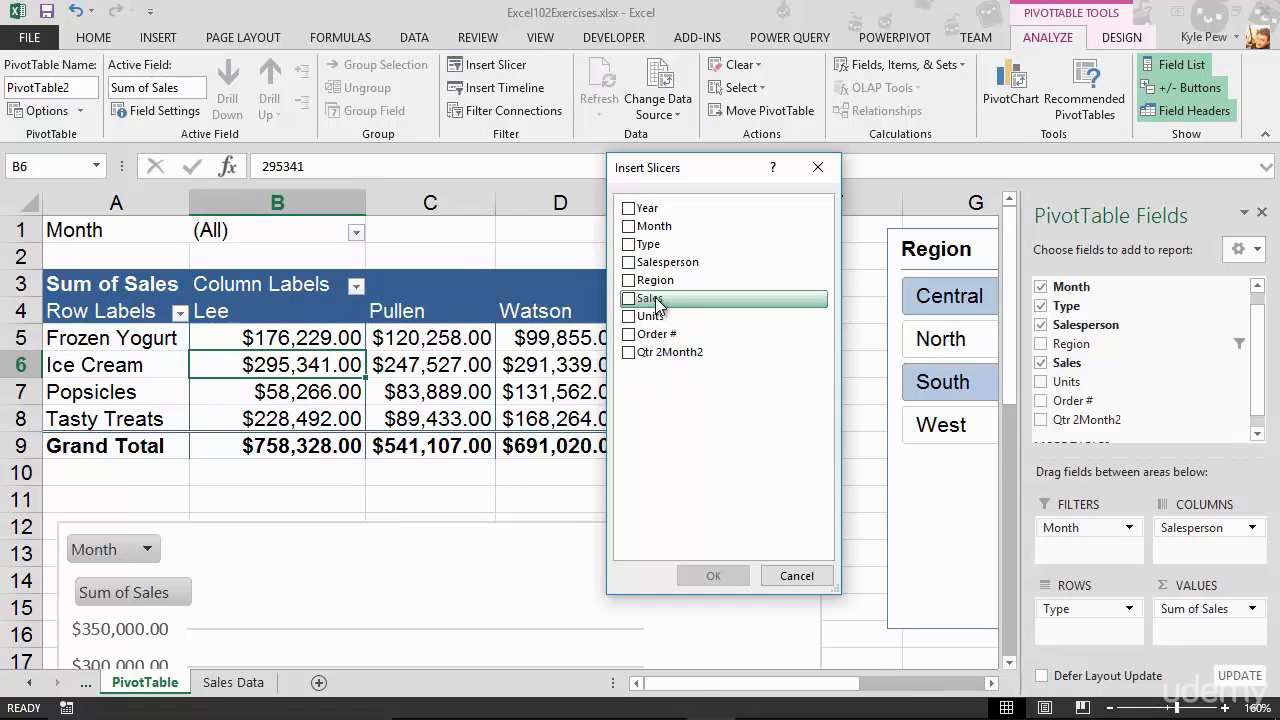
click(632, 209)
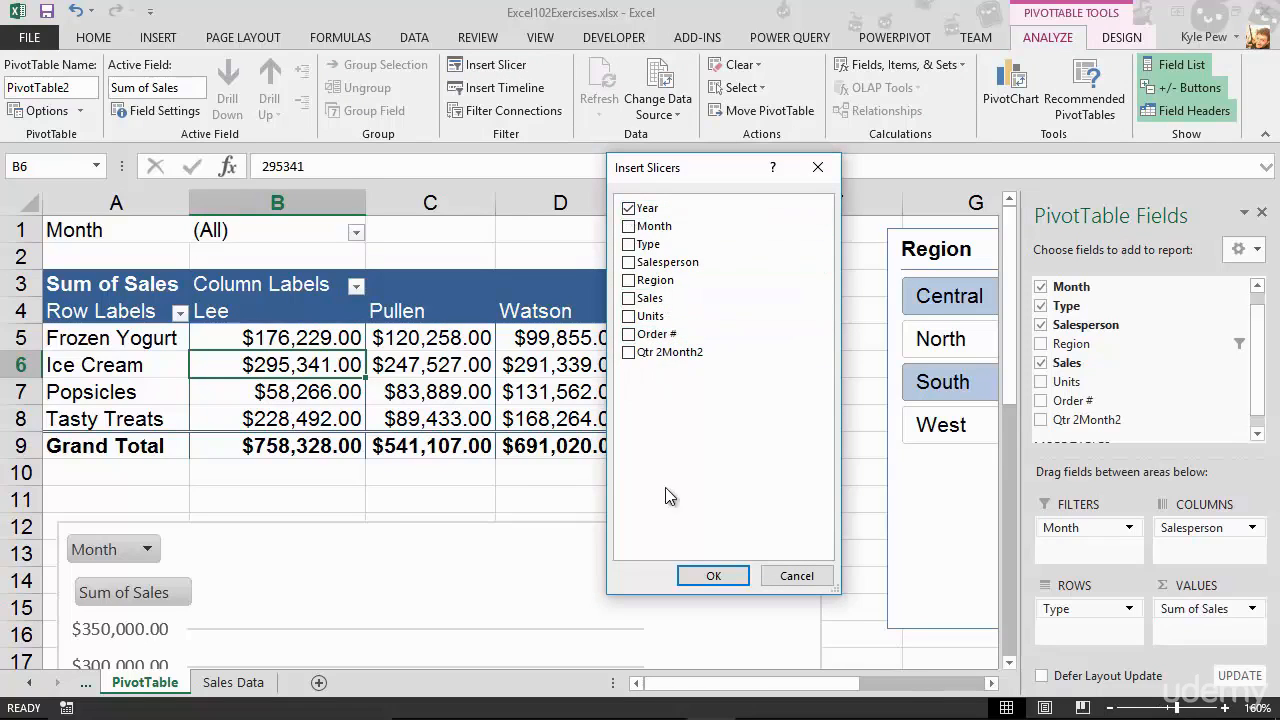
click(695, 575)
Shorten the Year slicer to about 1.29" and the Region slicer to about 1.48" high, and place Year directly below Region.
drag(557, 270, 680, 266)
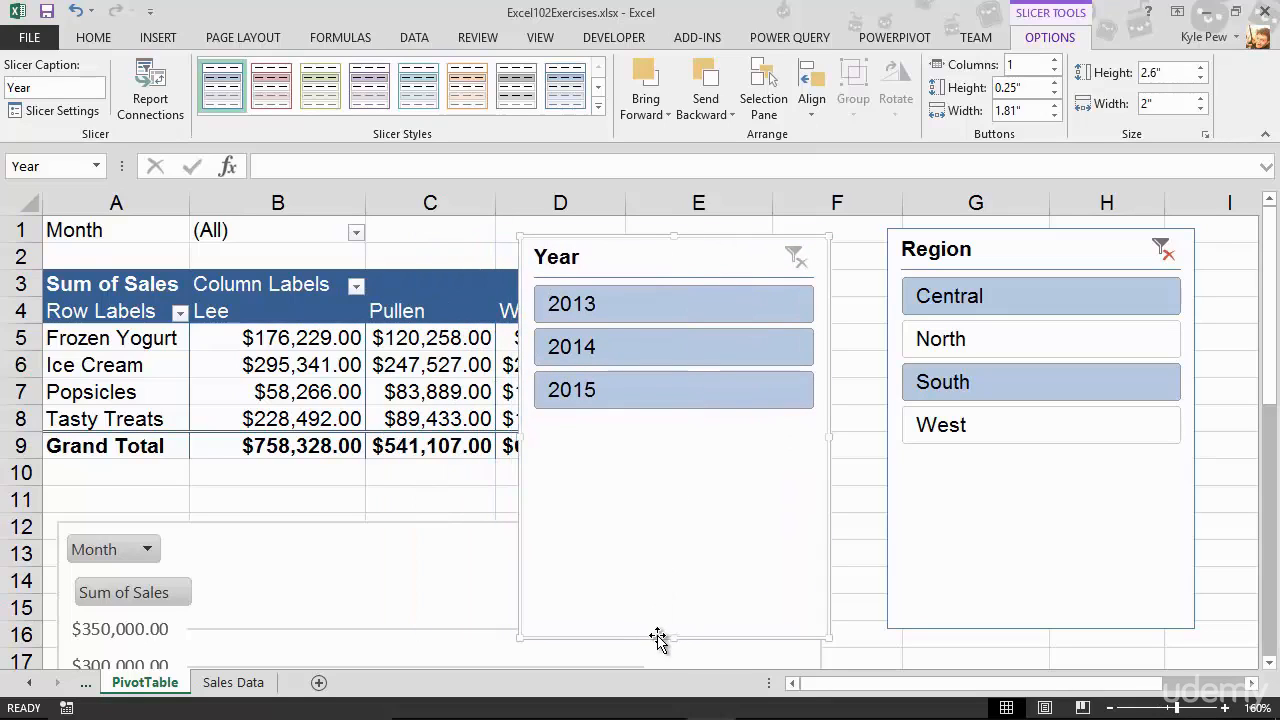
drag(674, 637, 686, 436)
click(1048, 628)
drag(1043, 627, 1043, 455)
drag(824, 297, 1086, 480)
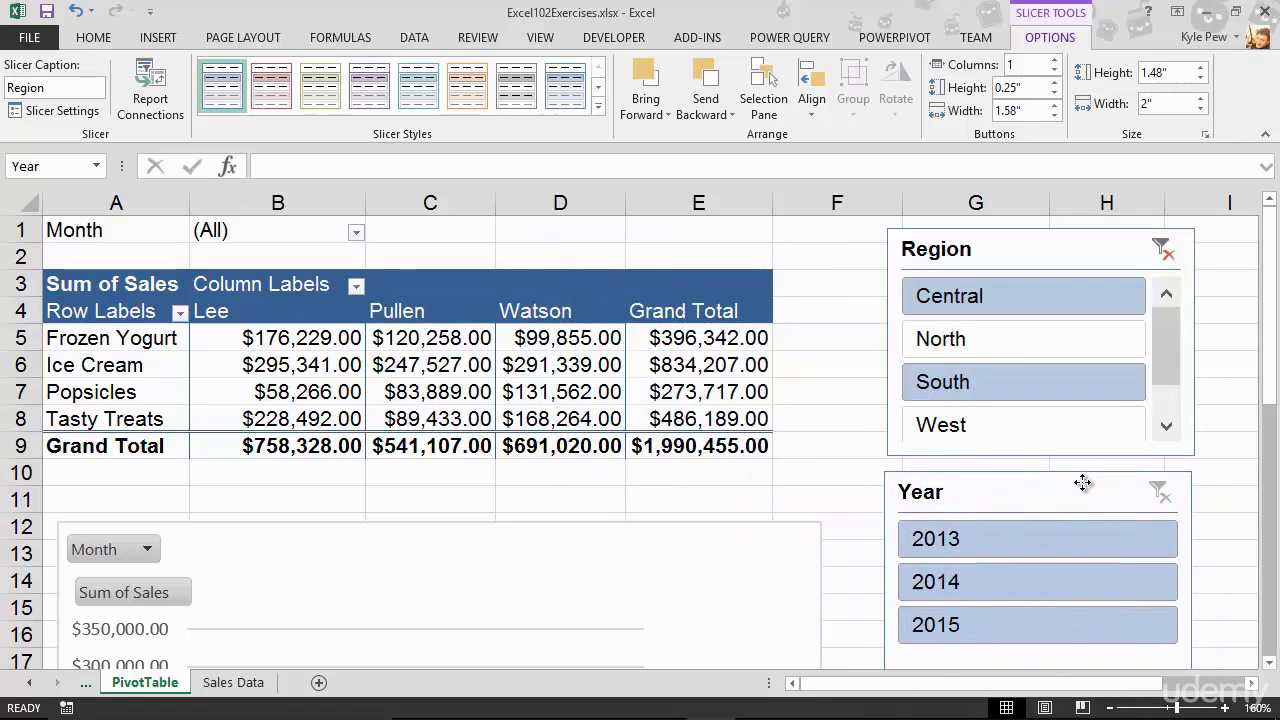
Filter the pivot table to year 2014, add West to the selected regions, and switch the year to 2013.
click(955, 582)
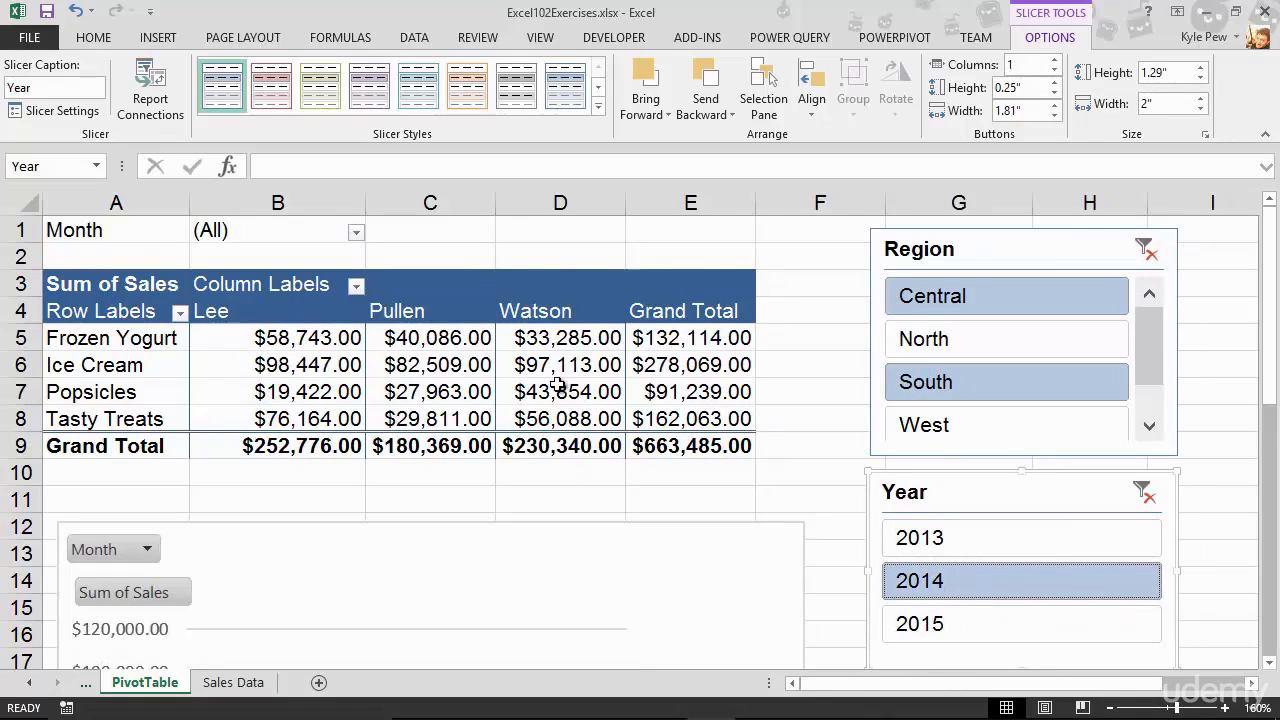
ctrl+click(958, 424)
click(928, 540)
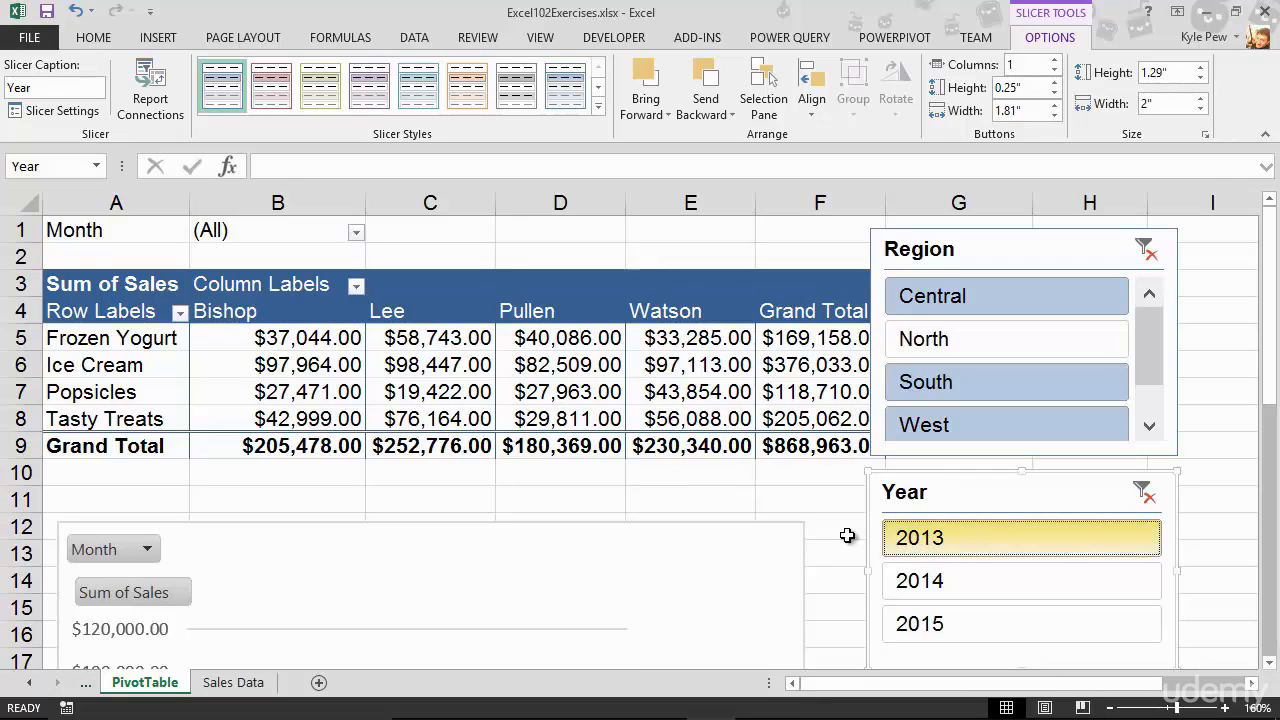
mouse_move(632, 365)
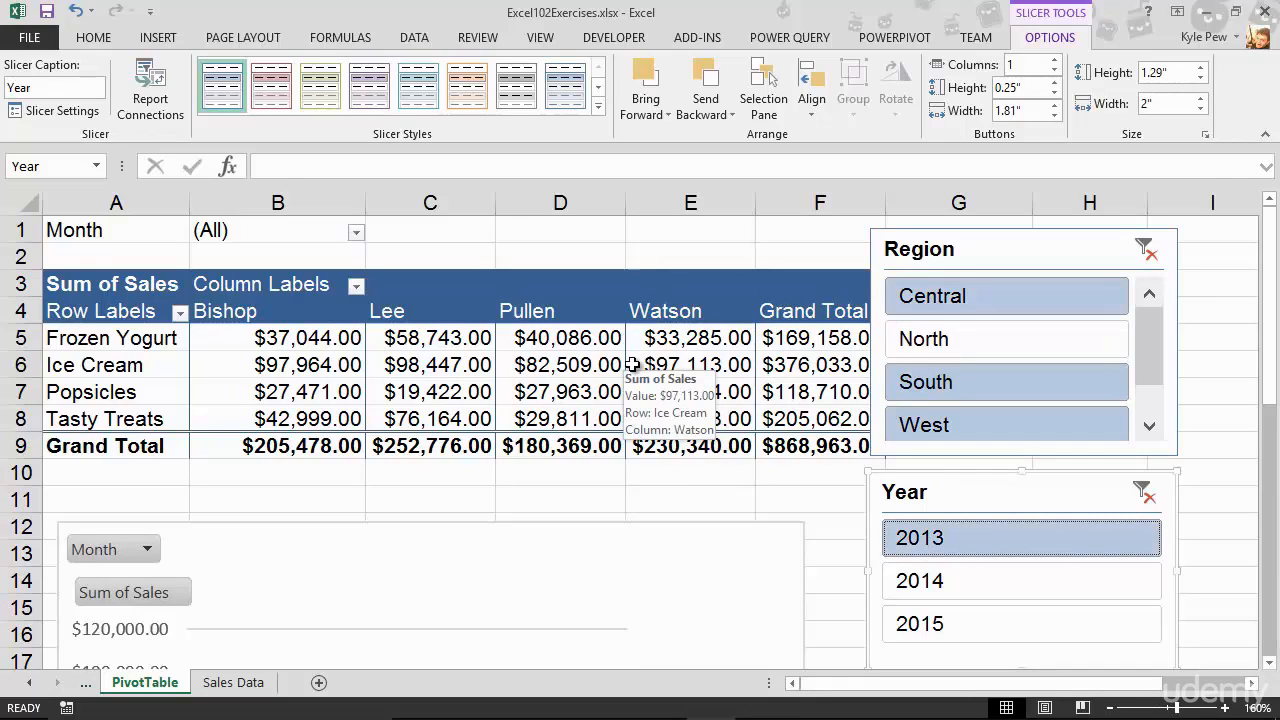